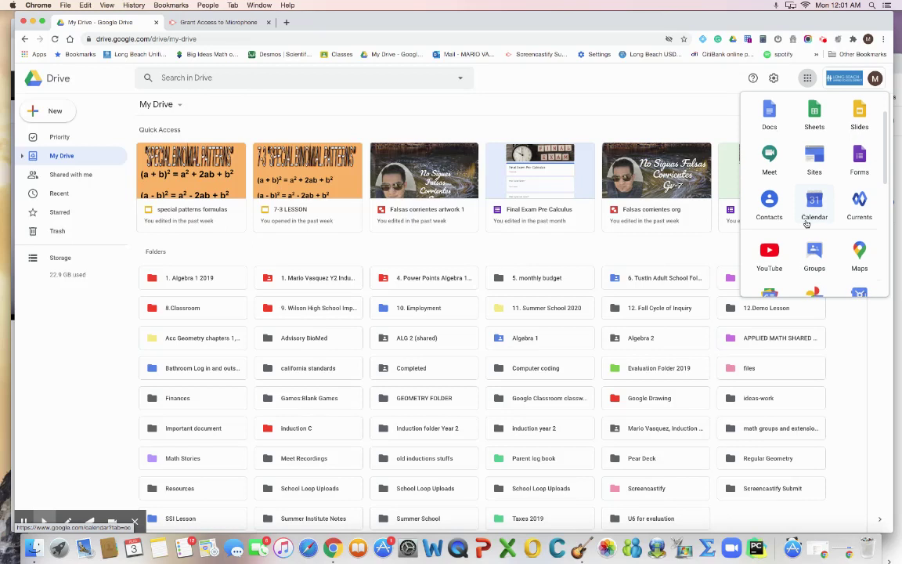
Create a new Google Drawings file from My Drive and title it Cool Cupcake.
{"action": "scroll", "coordinate": [799, 208], "scroll_direction": "up", "scroll_amount": 8}
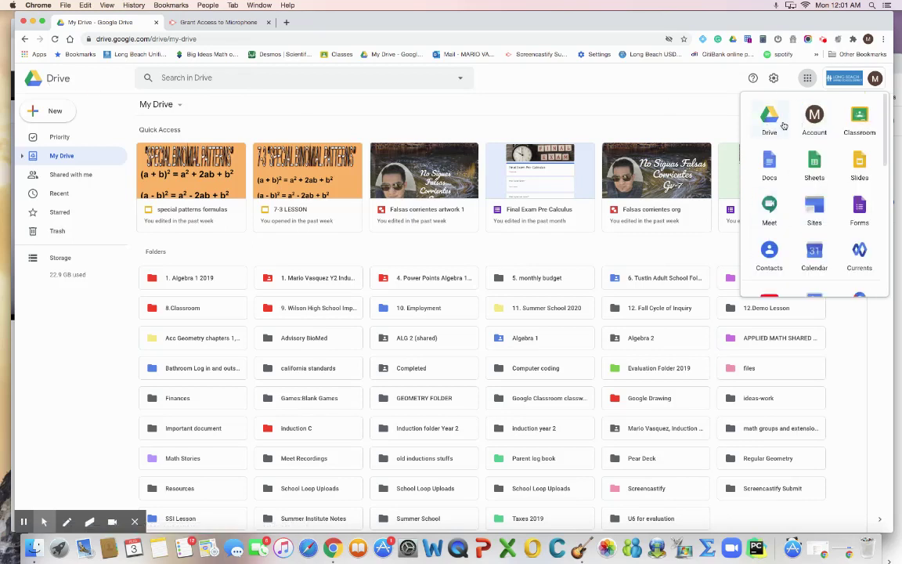
{"action": "left_click", "coordinate": [52, 114]}
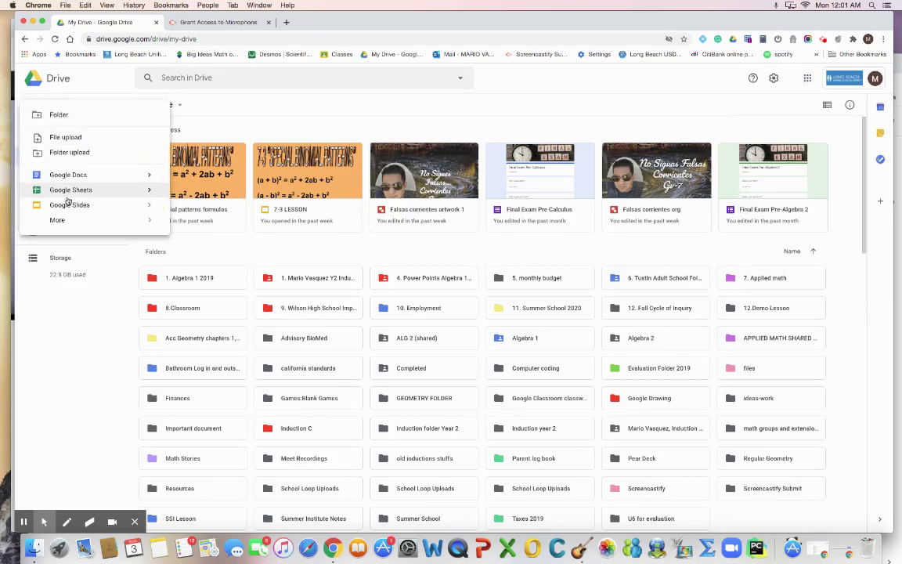
{"action": "mouse_move", "coordinate": [58, 220]}
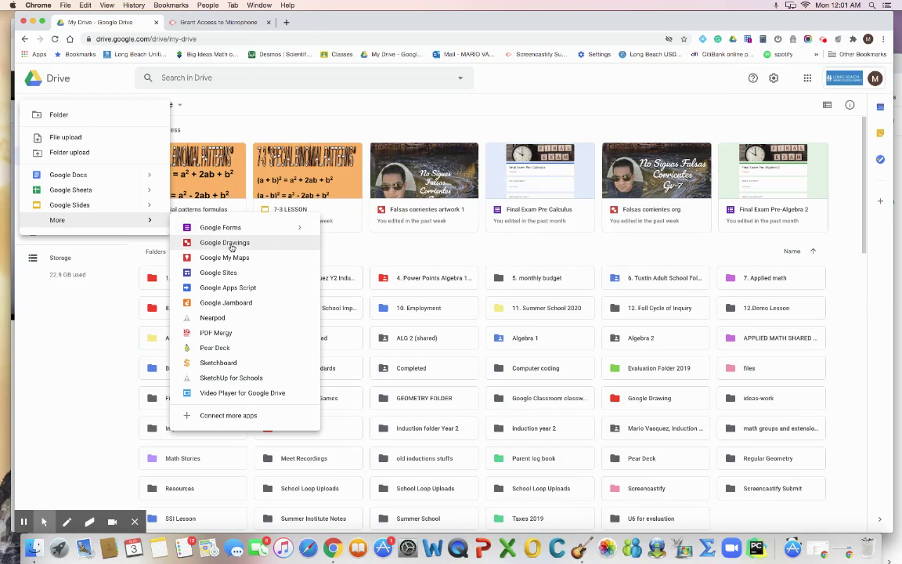
{"action": "left_click", "coordinate": [227, 243]}
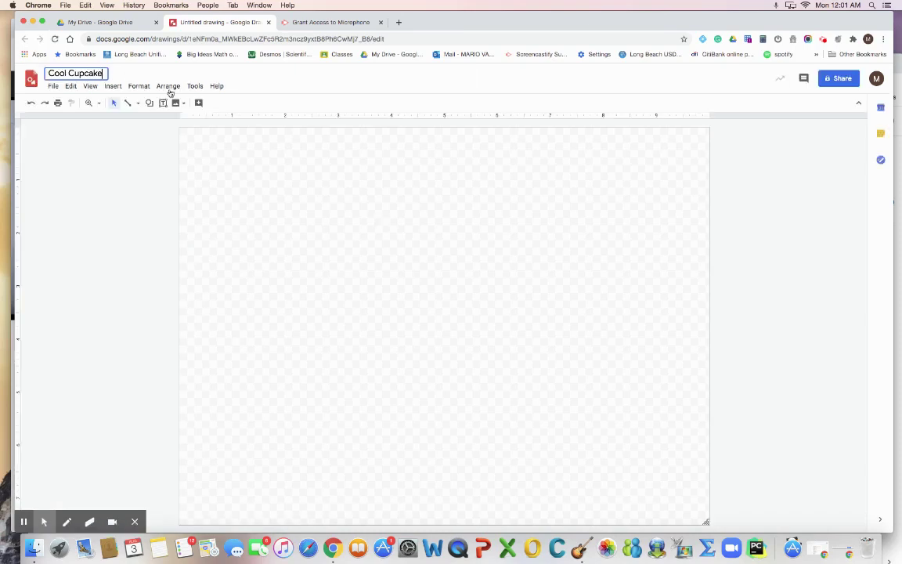
{"action": "left_click", "coordinate": [69, 73]}
{"action": "key", "text": "Return"}
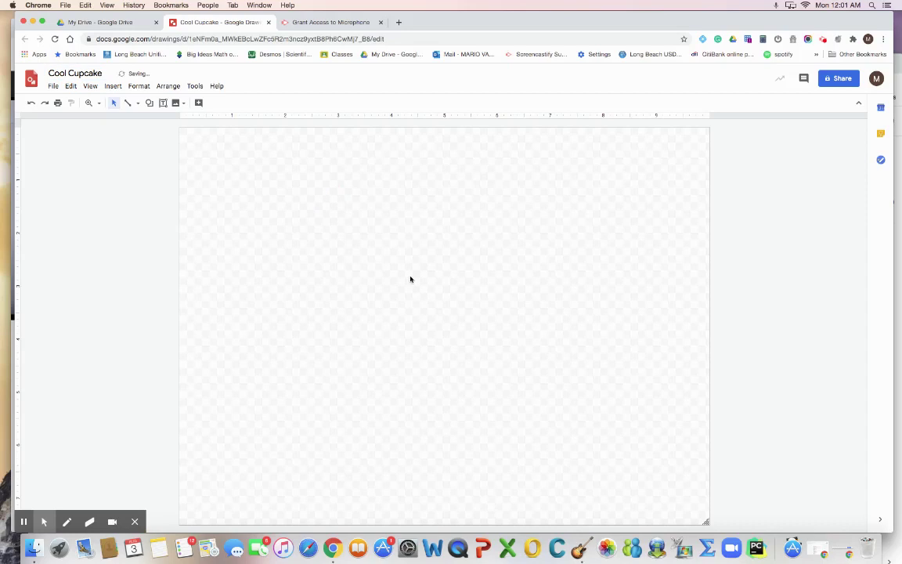
Draw a trapezoid flipped so its wide side faces up, then shift it slightly down and right above the canvas centre.
{"action": "left_click", "coordinate": [150, 104]}
{"action": "mouse_move", "coordinate": [167, 121]}
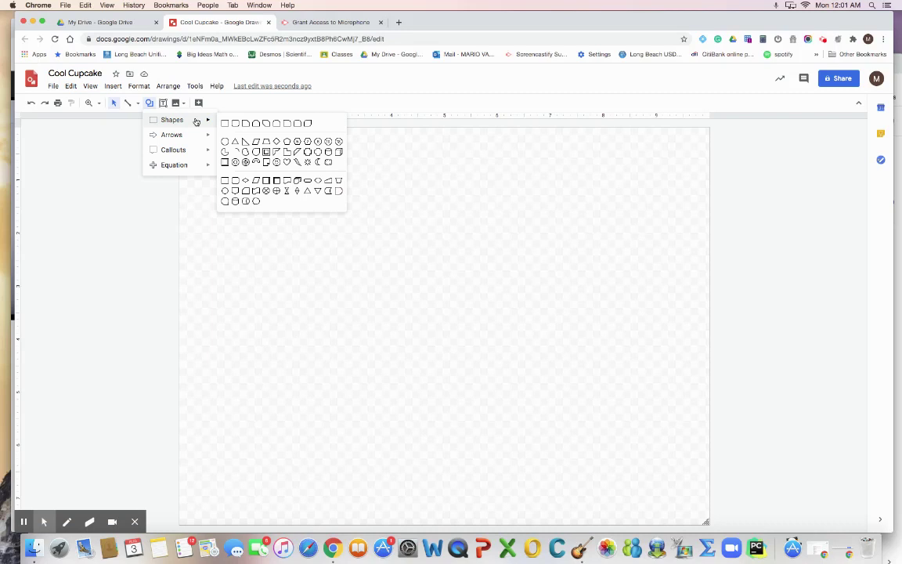
{"action": "left_click", "coordinate": [264, 144]}
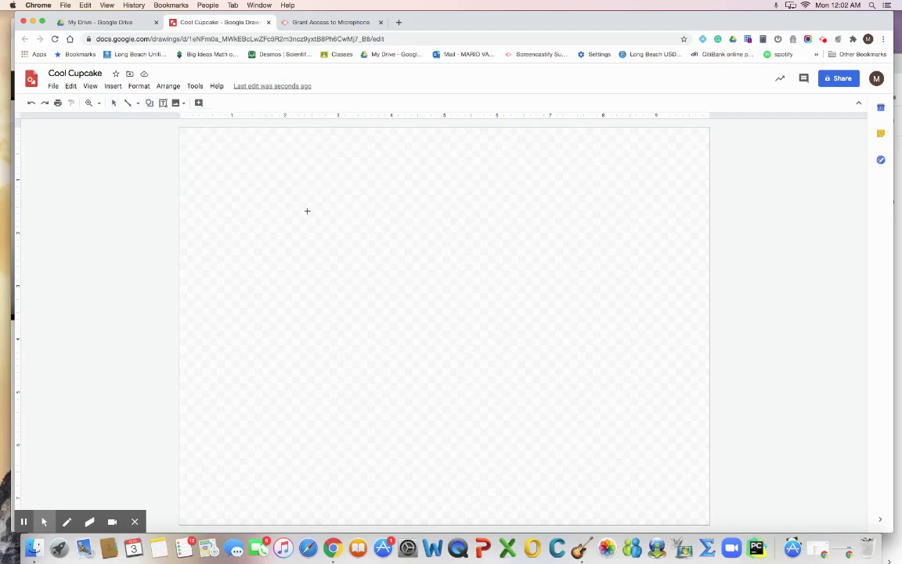
{"action": "left_click_drag", "start_coordinate": [330, 240], "coordinate": [468, 327]}
{"action": "left_click_drag", "start_coordinate": [401, 227], "coordinate": [401, 328]}
{"action": "left_click", "coordinate": [477, 389]}
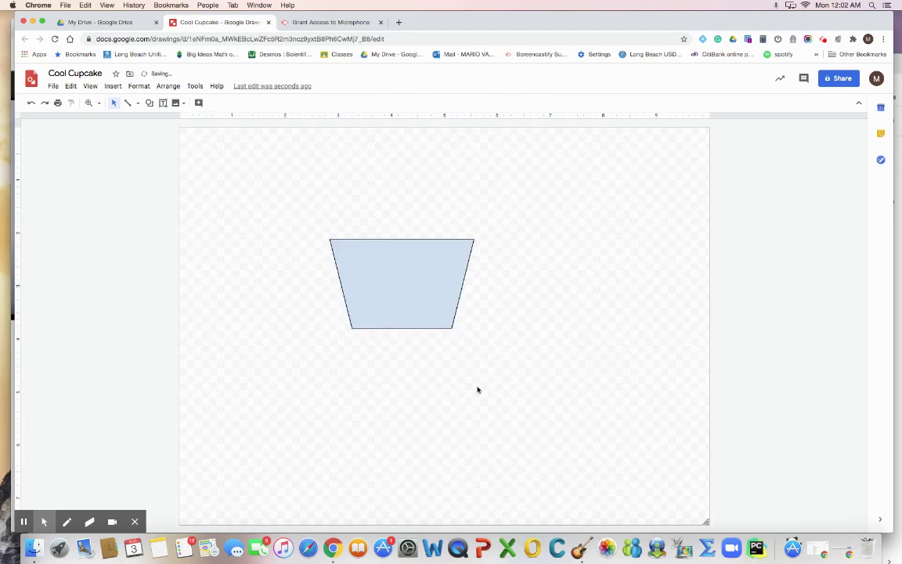
{"action": "left_click_drag", "start_coordinate": [416, 268], "coordinate": [425, 280]}
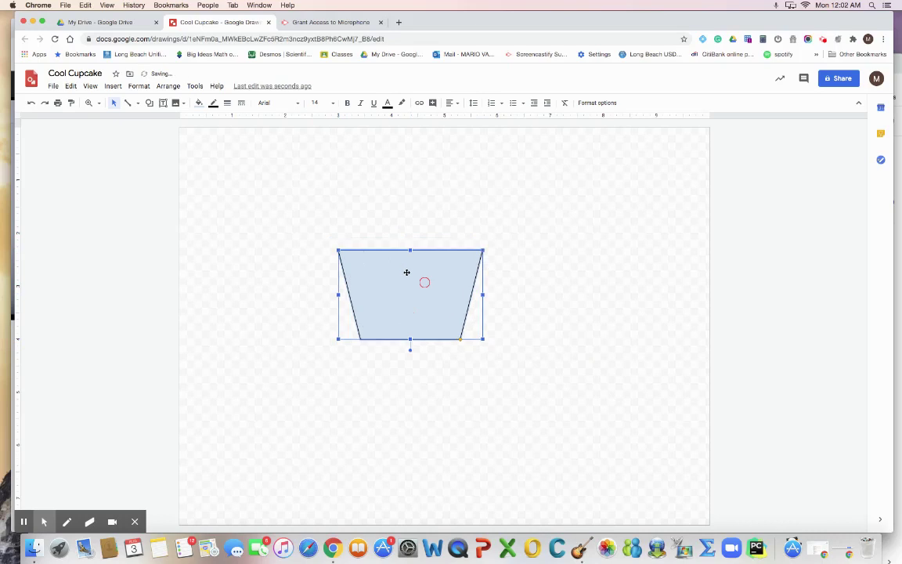
Set the trapezoid's fill to transparent.
{"action": "left_click", "coordinate": [198, 103]}
{"action": "left_click", "coordinate": [216, 140]}
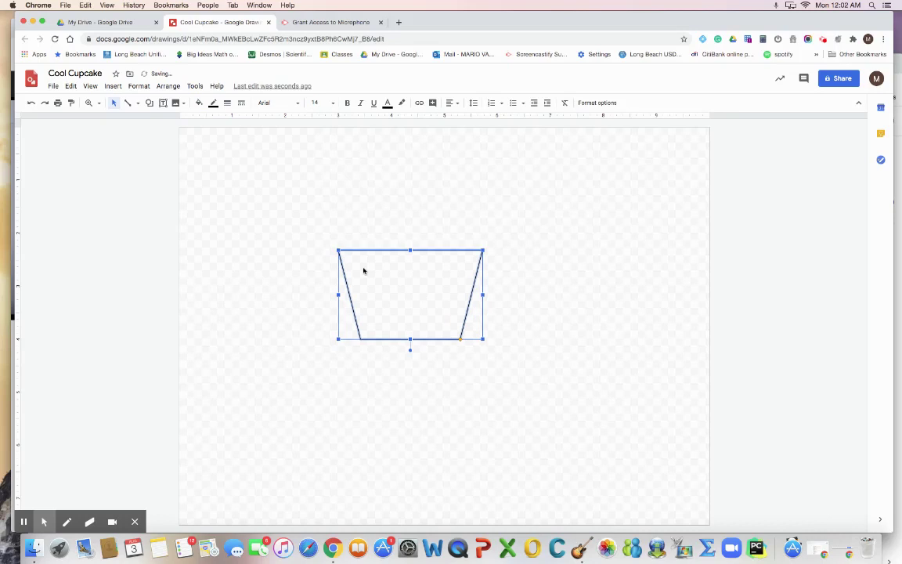
{"action": "left_click", "coordinate": [415, 235]}
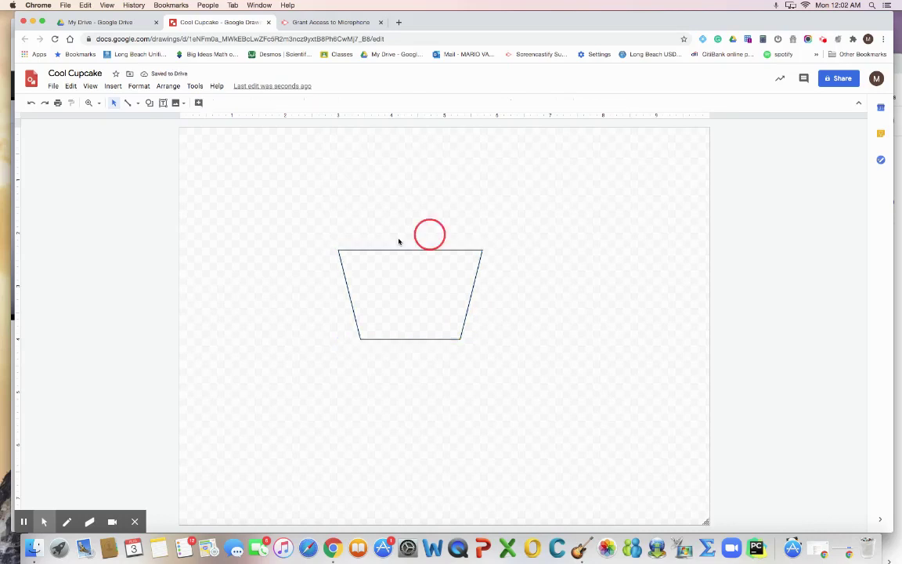
{"action": "left_click", "coordinate": [363, 262]}
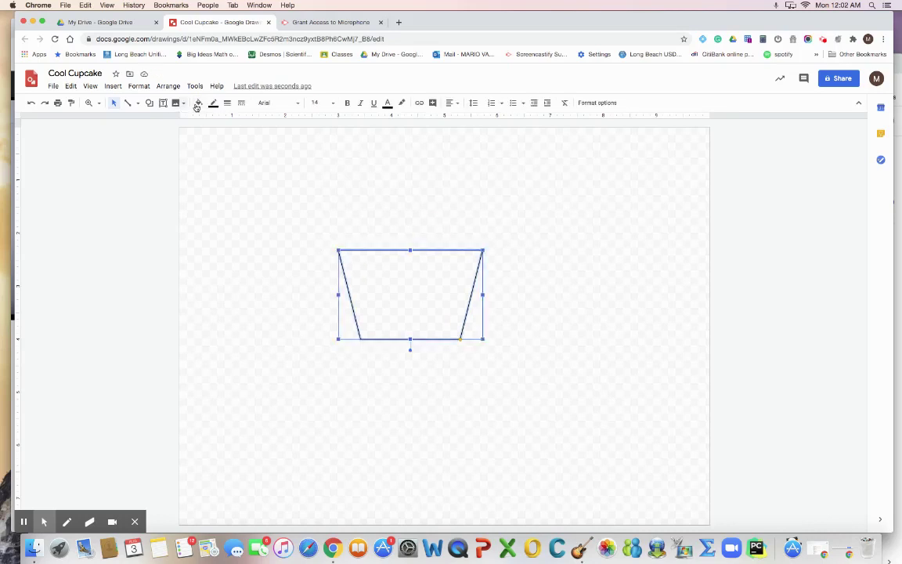
Draw a wavy frosting outline with the Curve tool, running from one upper corner of the trapezoid to the other.
{"action": "left_click", "coordinate": [137, 103]}
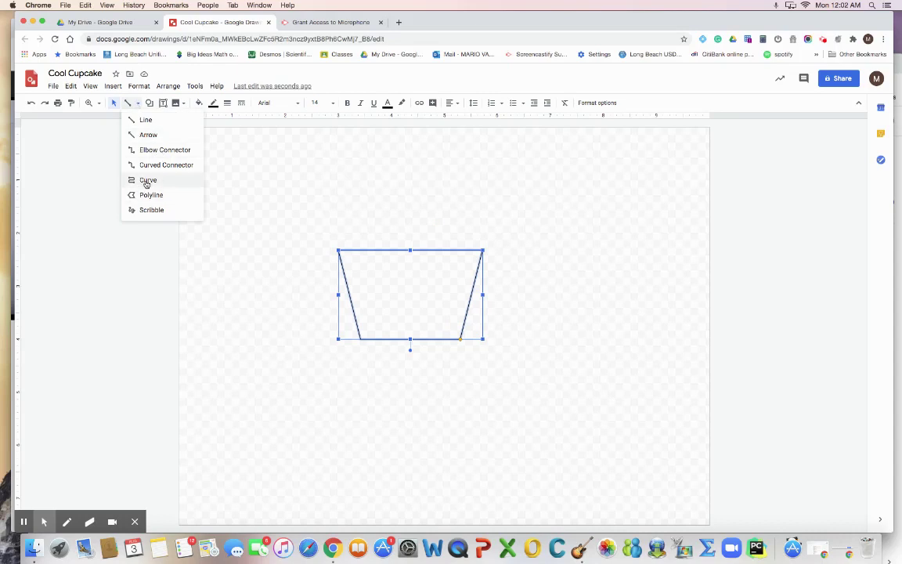
{"action": "left_click", "coordinate": [147, 182]}
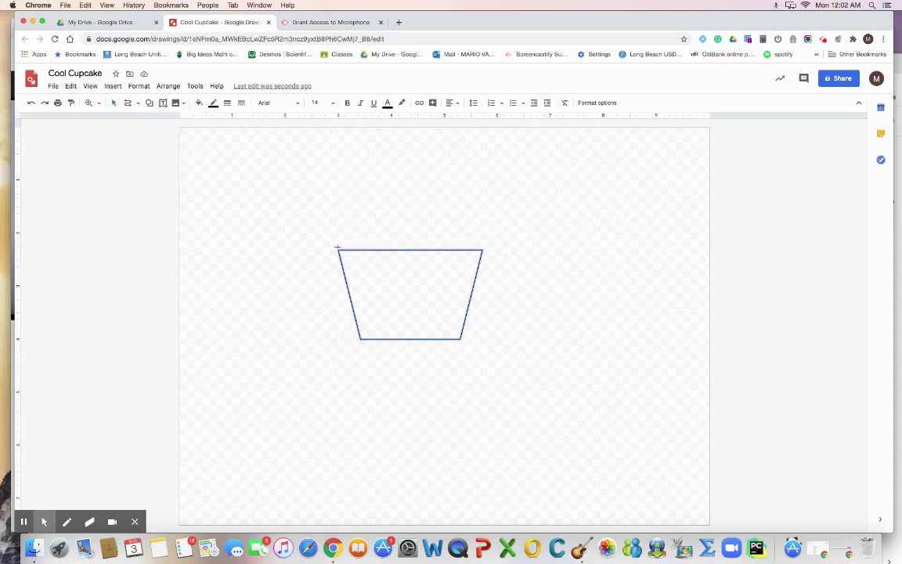
{"action": "left_click", "coordinate": [328, 239]}
{"action": "left_click_drag", "start_coordinate": [384, 225], "coordinate": [386, 225]}
{"action": "mouse_move", "coordinate": [422, 211]}
{"action": "left_mouse_down"}
{"action": "mouse_move", "coordinate": [452, 211]}
{"action": "mouse_move", "coordinate": [468, 227]}
{"action": "mouse_move", "coordinate": [485, 217]}
{"action": "mouse_move", "coordinate": [498, 226]}
{"action": "mouse_move", "coordinate": [482, 248]}
{"action": "left_mouse_up"}
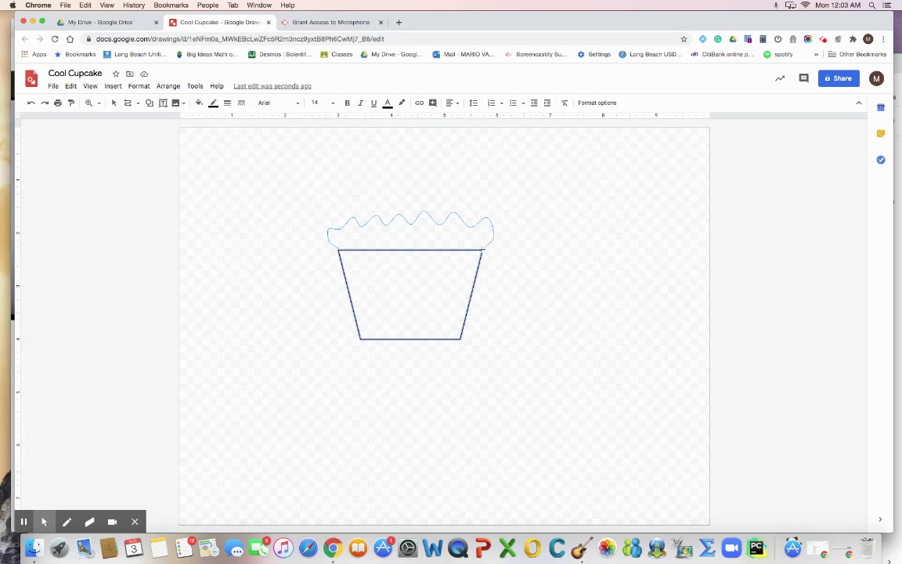
{"action": "left_click_drag", "start_coordinate": [482, 249], "coordinate": [483, 249]}
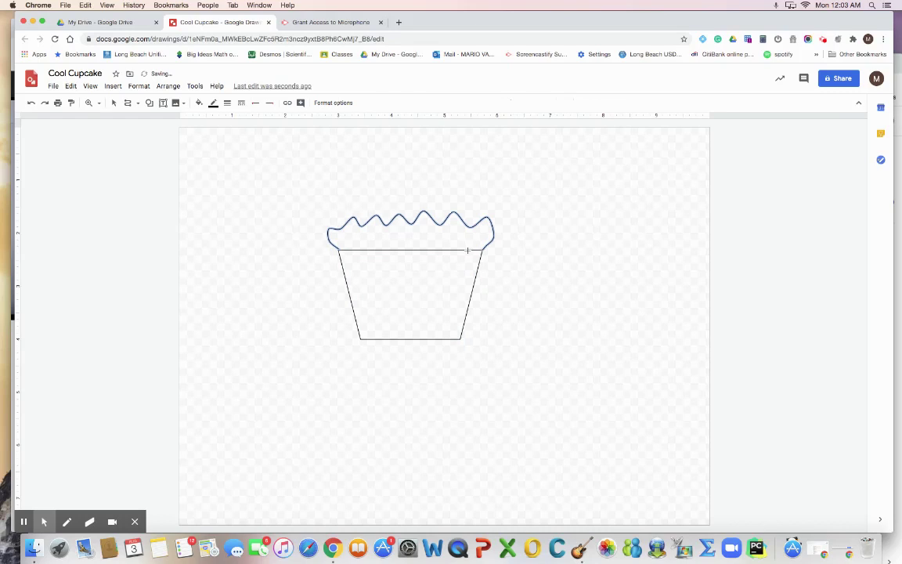
Fill the wavy frosting shape with solid magenta.
{"action": "left_click", "coordinate": [113, 103]}
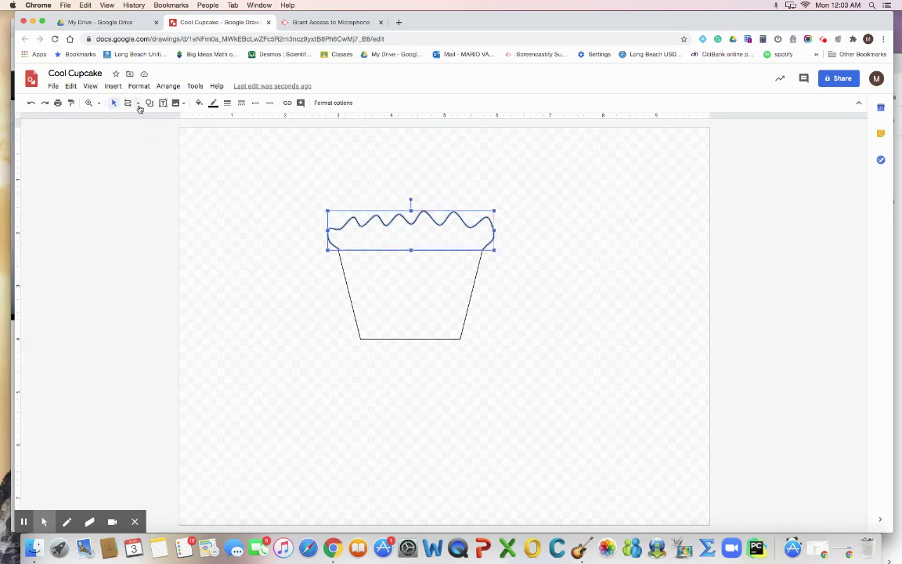
{"action": "left_click", "coordinate": [198, 102]}
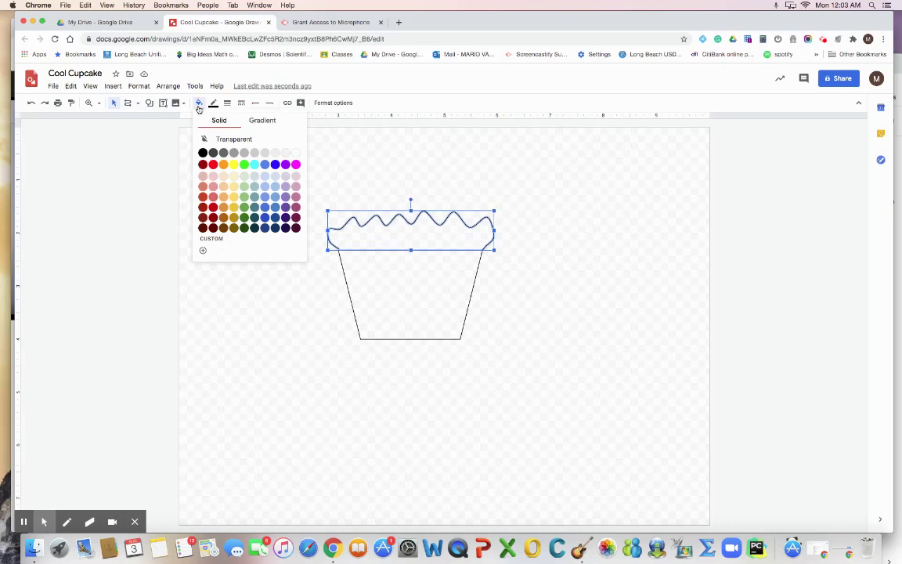
{"action": "left_click", "coordinate": [295, 165]}
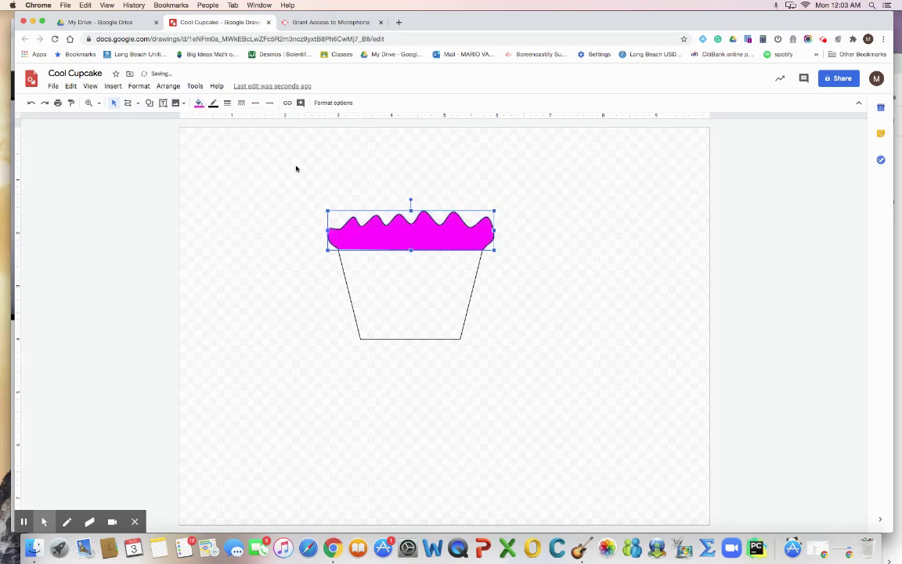
Set the trapezoid's outline weight to 2px and fill it with solid cyan.
{"action": "left_click", "coordinate": [397, 290]}
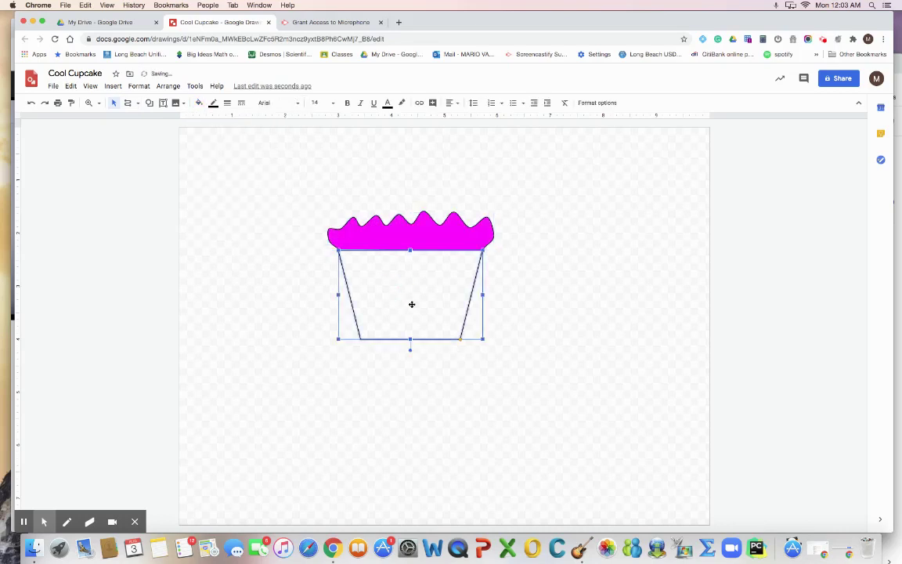
{"action": "left_click", "coordinate": [212, 102]}
{"action": "left_click", "coordinate": [227, 102]}
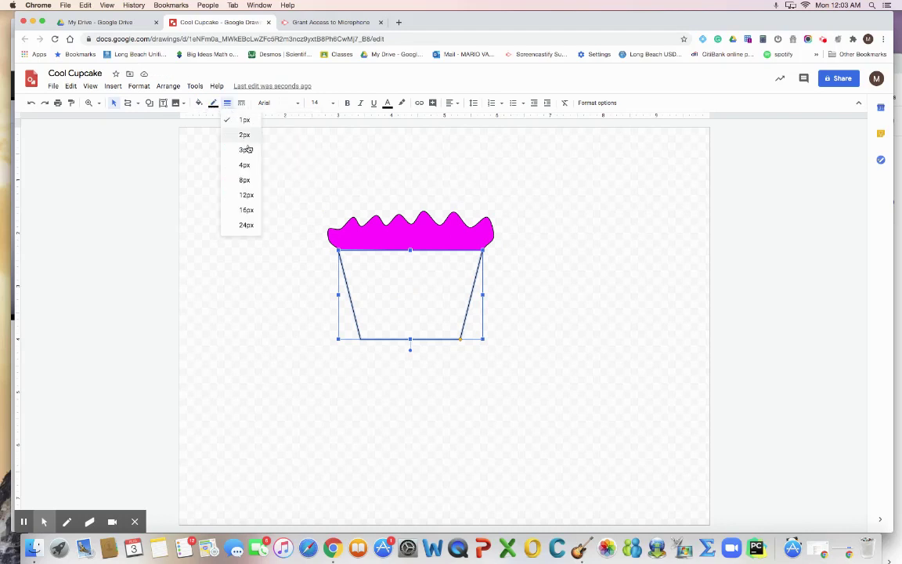
{"action": "left_click", "coordinate": [247, 149]}
{"action": "left_click", "coordinate": [226, 104]}
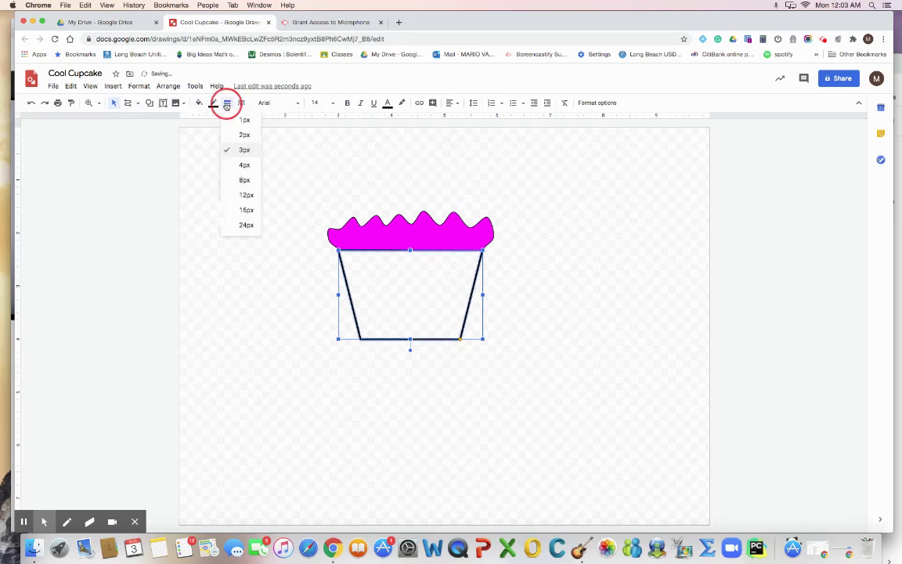
{"action": "left_click", "coordinate": [244, 137]}
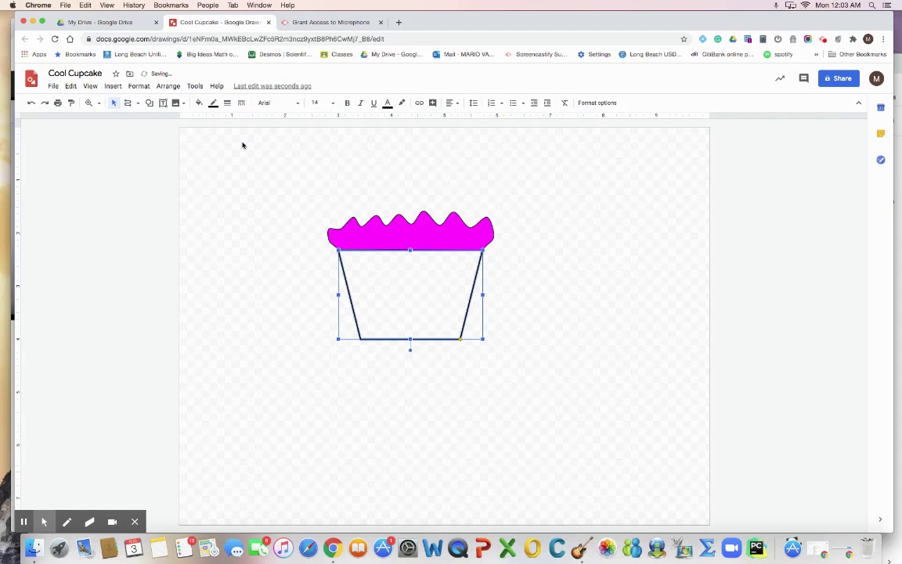
{"action": "left_click", "coordinate": [201, 105]}
{"action": "left_click", "coordinate": [254, 163]}
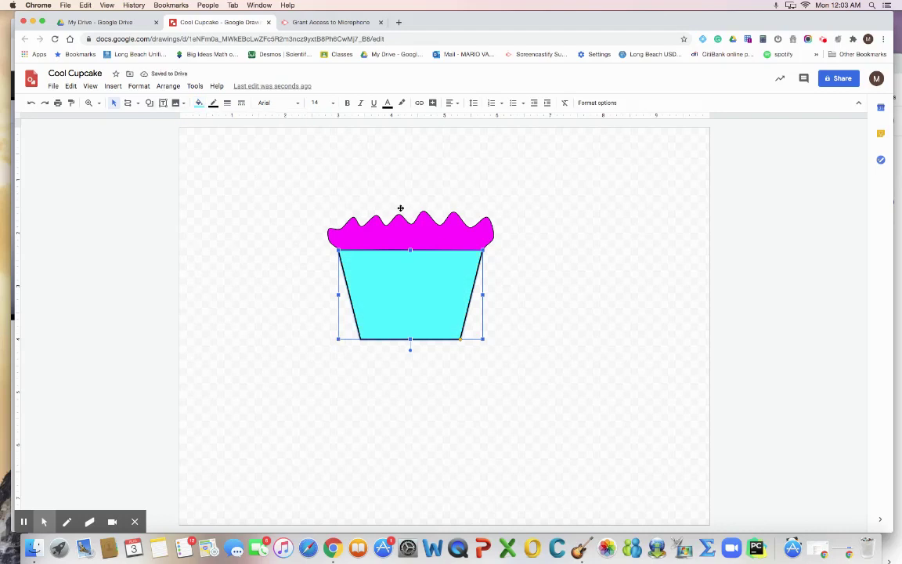
Draw a small circle in the empty area beside the cupcake and fill it with solid red.
{"action": "left_click", "coordinate": [150, 102]}
{"action": "mouse_move", "coordinate": [170, 126]}
{"action": "left_click", "coordinate": [222, 139]}
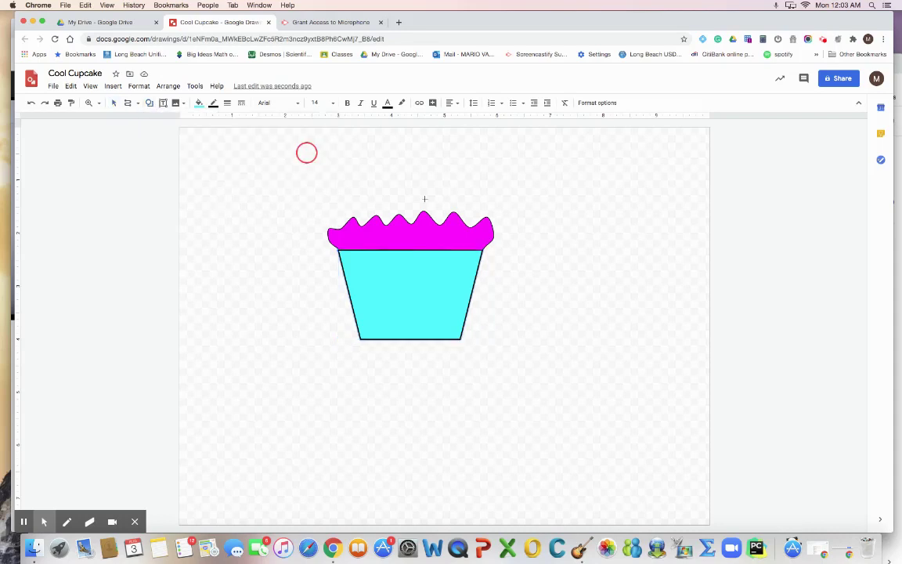
{"action": "left_click_drag", "start_coordinate": [544, 197], "coordinate": [572, 227]}
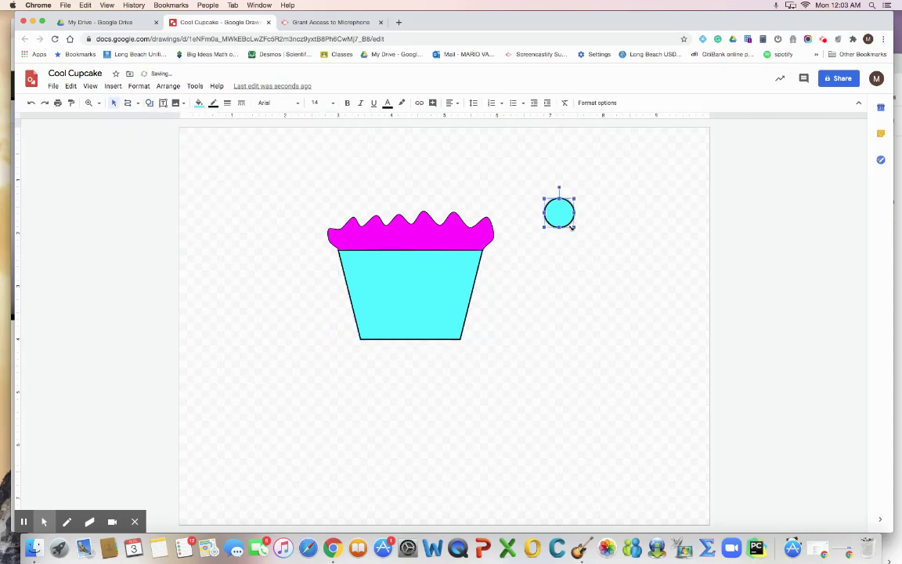
{"action": "left_click", "coordinate": [198, 102]}
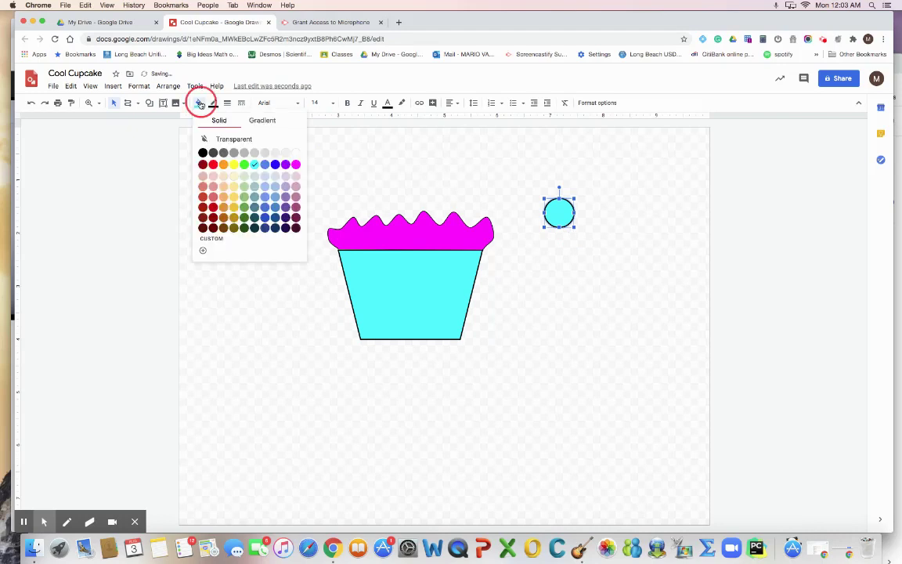
{"action": "left_click", "coordinate": [212, 164]}
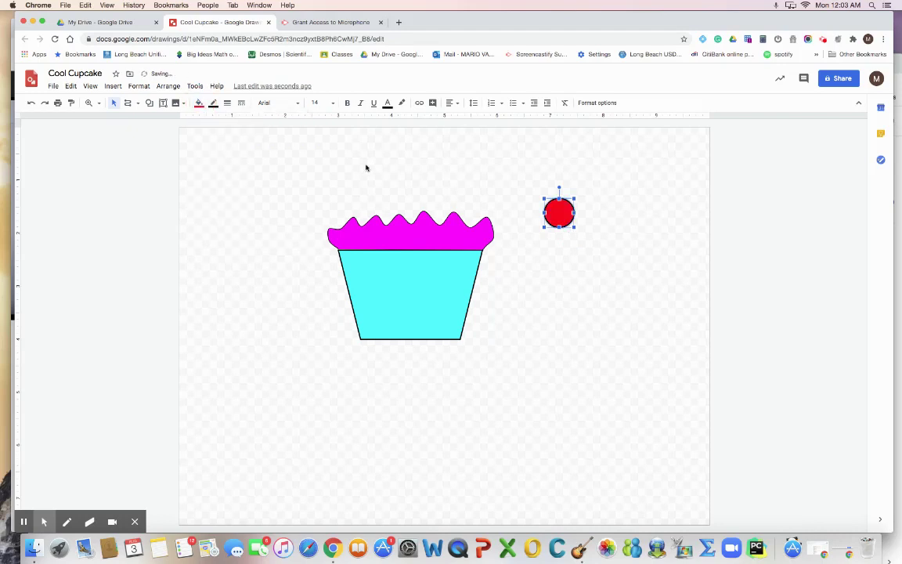
Place the red circle as a cherry on the frosting's top centre, adjusting its width to keep it round.
{"action": "left_click_drag", "start_coordinate": [545, 211], "coordinate": [414, 202]}
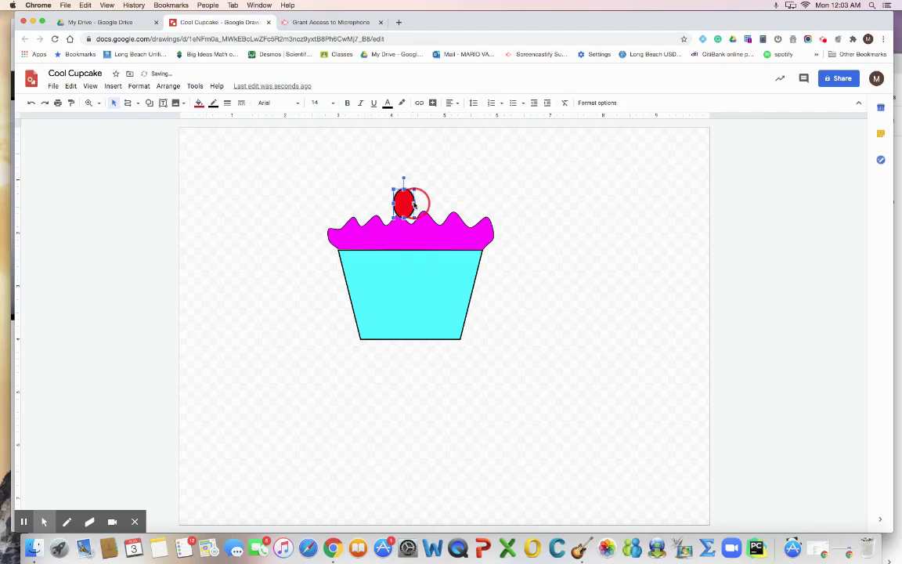
{"action": "left_click_drag", "start_coordinate": [413, 203], "coordinate": [415, 206]}
{"action": "left_click", "coordinate": [458, 196]}
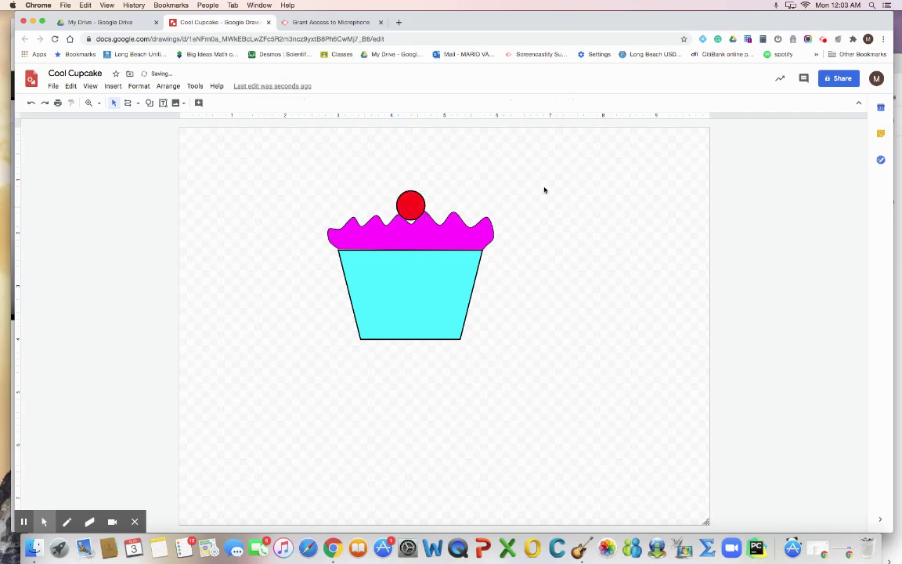
Draw a short curved stem rising from the top of the cherry with the Scribble tool.
{"action": "left_click", "coordinate": [401, 198]}
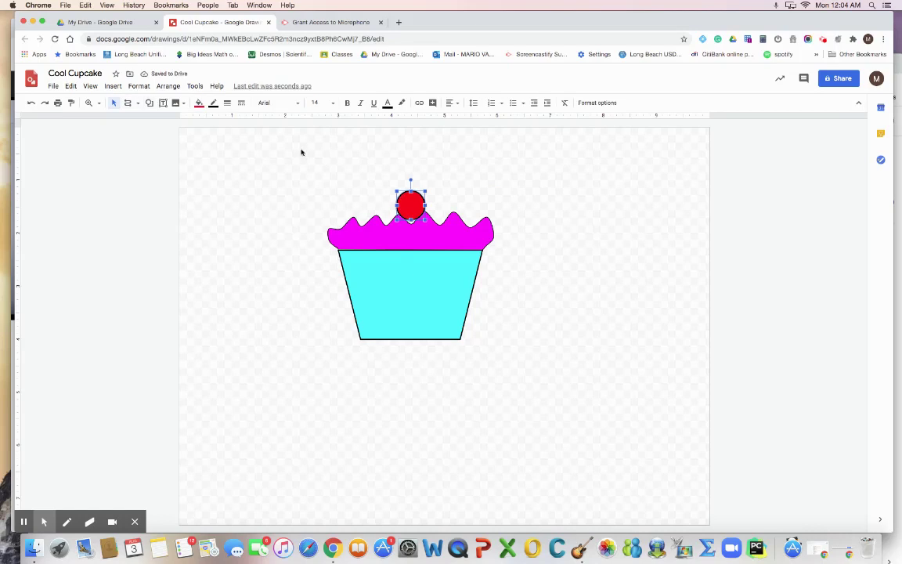
{"action": "left_click", "coordinate": [130, 103]}
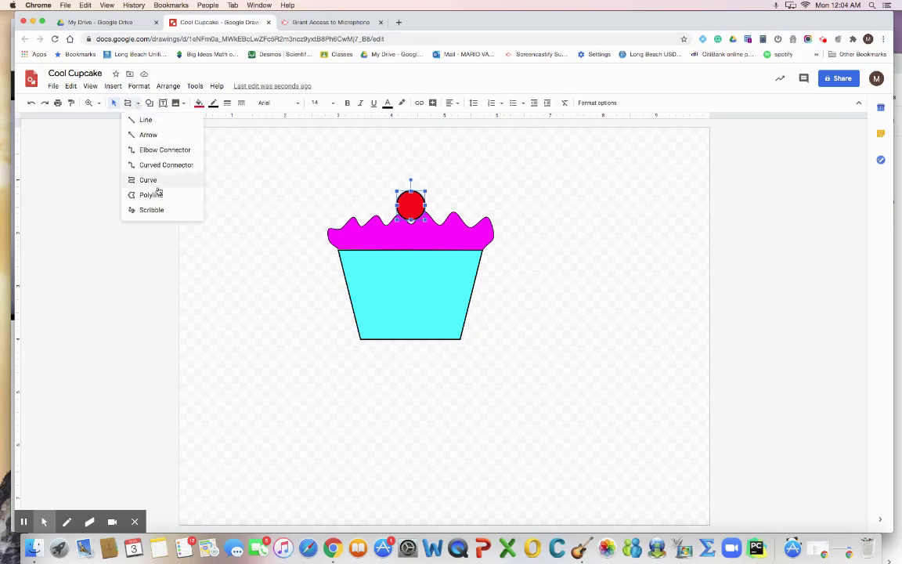
{"action": "left_click", "coordinate": [149, 210]}
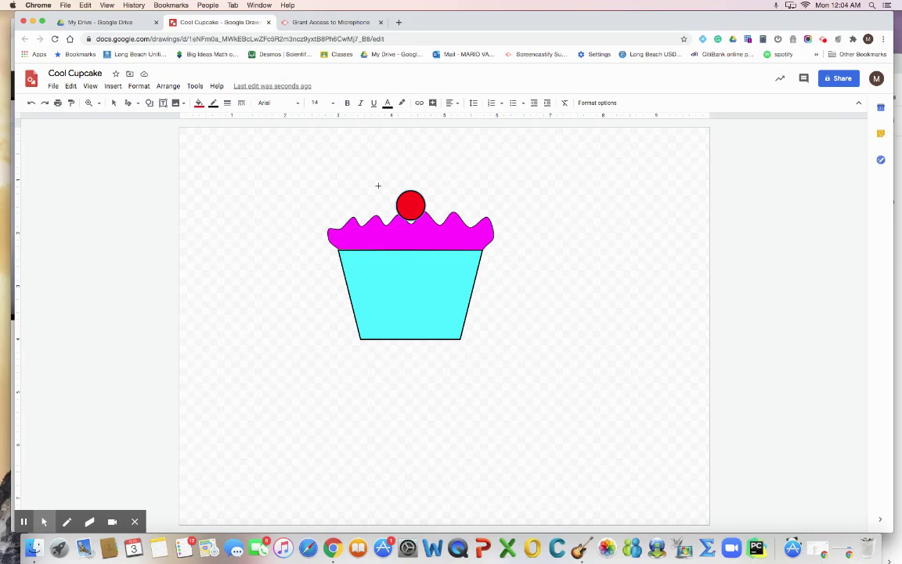
{"action": "left_click_drag", "start_coordinate": [410, 190], "coordinate": [418, 173]}
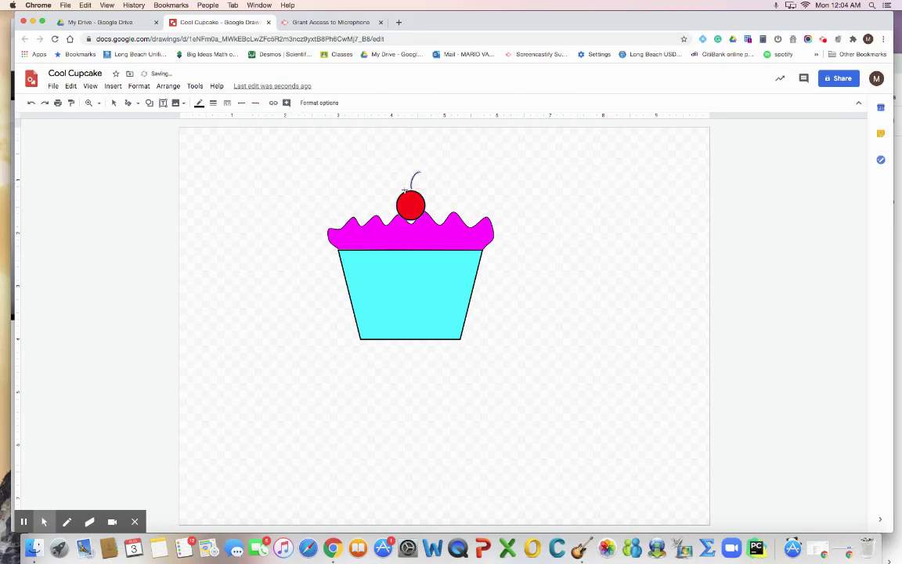
Increase the line weight of the cherry's stem.
{"action": "left_click", "coordinate": [135, 102]}
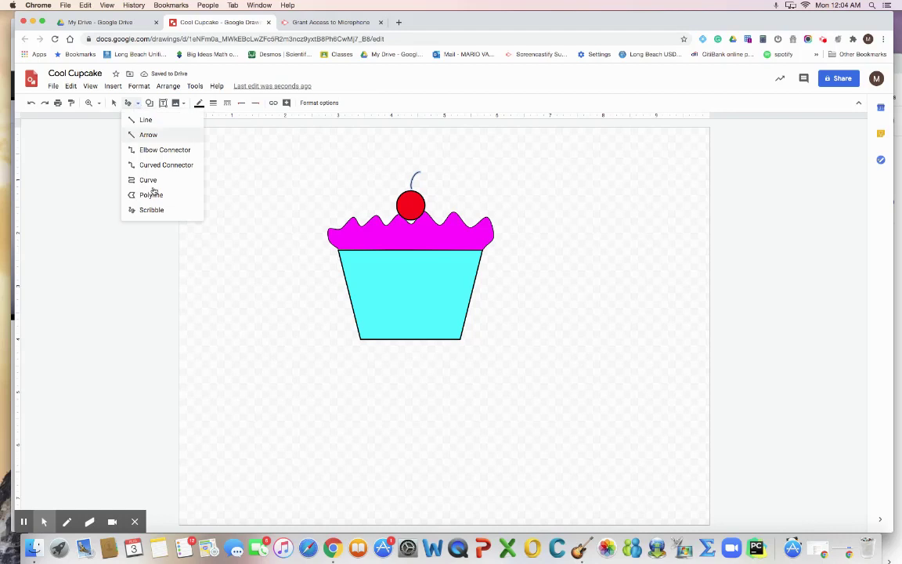
{"action": "left_click", "coordinate": [138, 104]}
{"action": "left_click", "coordinate": [213, 103]}
{"action": "left_click", "coordinate": [227, 134]}
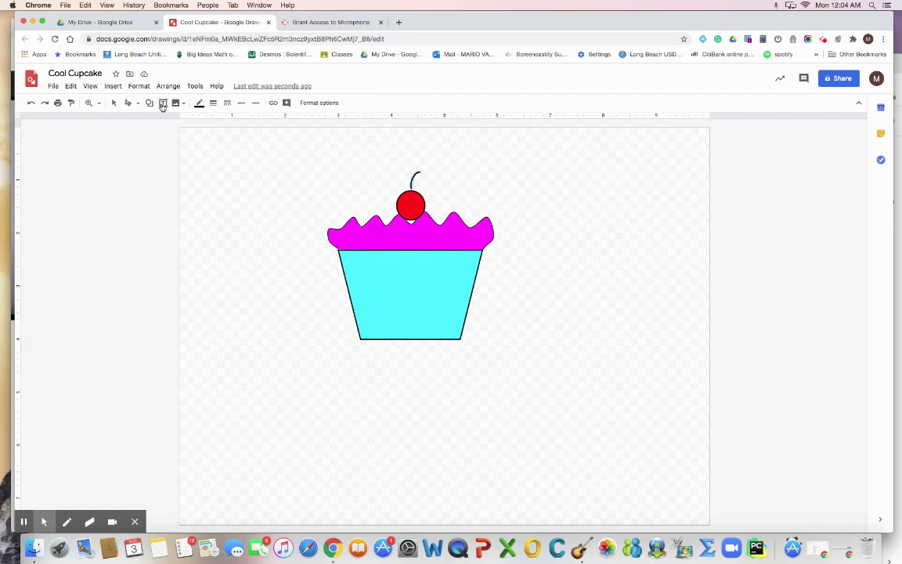
Draw a narrow upright rectangle in the empty area beside the cupcake and make its fill transparent.
{"action": "left_click", "coordinate": [149, 103]}
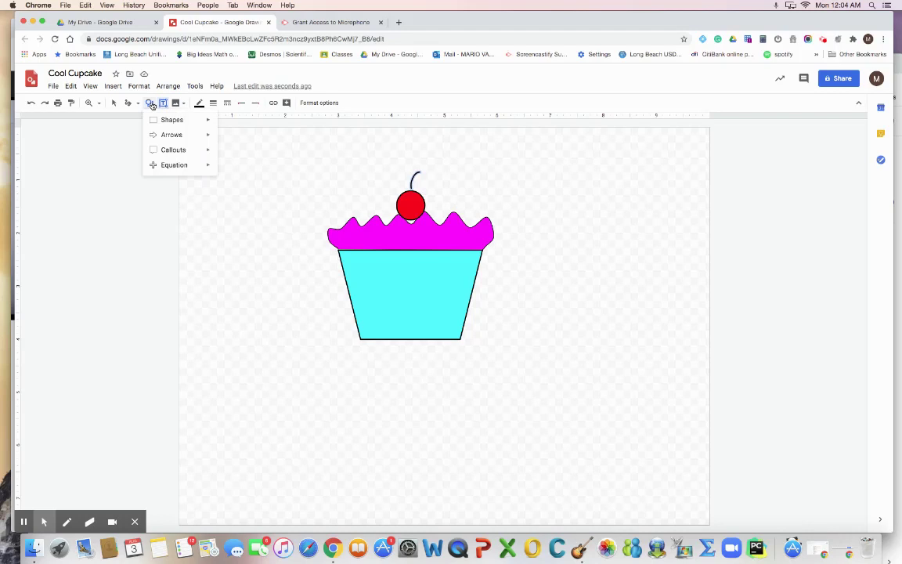
{"action": "left_click", "coordinate": [225, 123]}
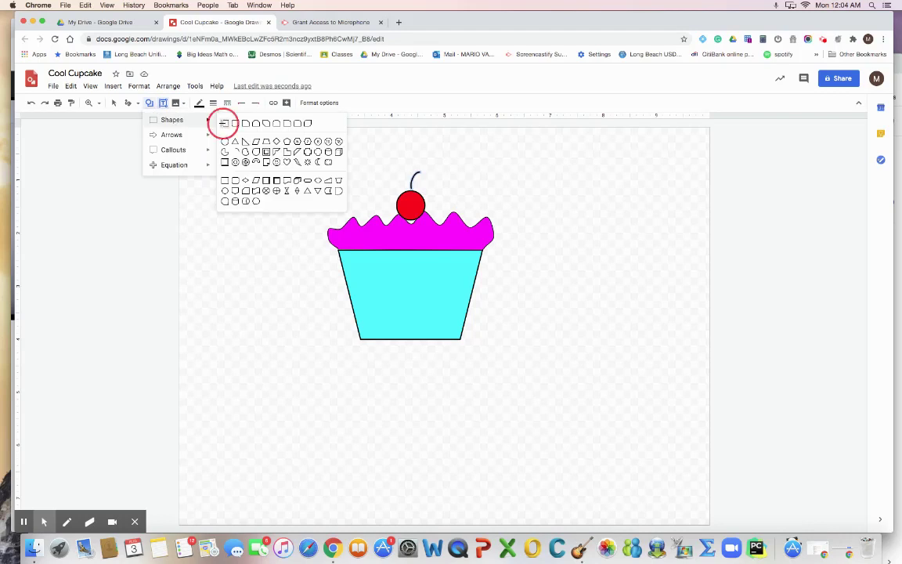
{"action": "left_click_drag", "start_coordinate": [551, 271], "coordinate": [554, 319]}
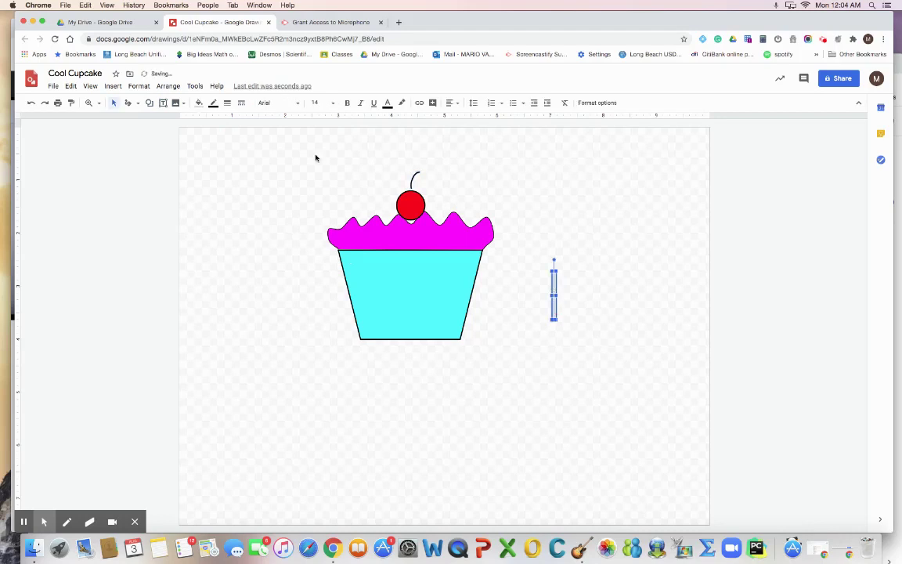
{"action": "left_click", "coordinate": [199, 103]}
{"action": "left_click", "coordinate": [223, 142]}
Place the narrow rectangle at the wrapper's upper left and duplicate it across the width to form eleven evenly spaced stripes.
{"action": "left_click_drag", "start_coordinate": [553, 289], "coordinate": [352, 268]}
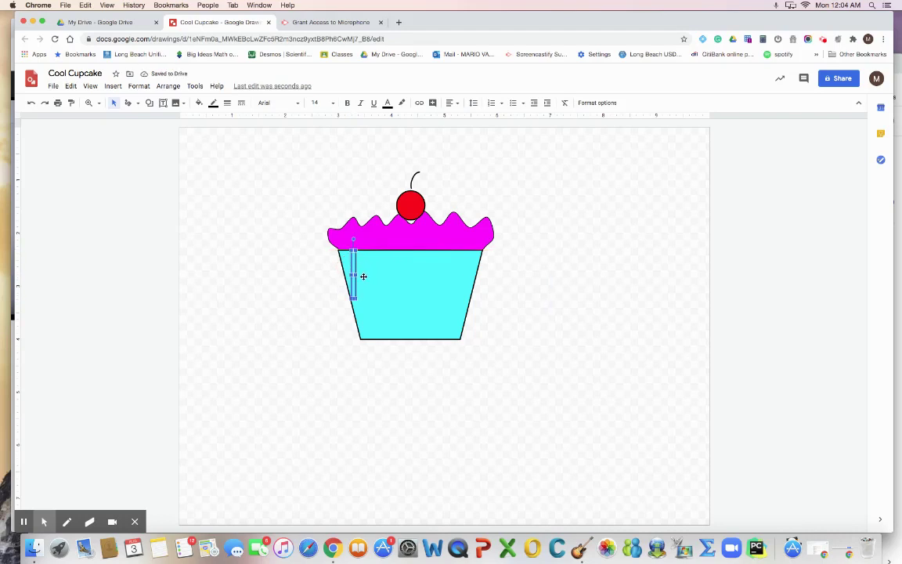
{"action": "left_click_drag", "start_coordinate": [353, 271], "coordinate": [364, 272]}
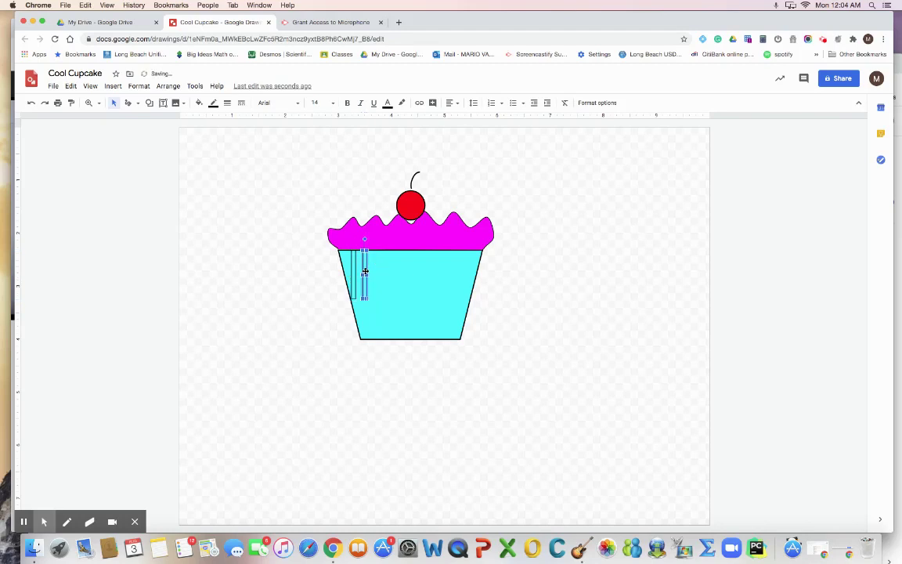
{"action": "left_click_drag", "start_coordinate": [365, 271], "coordinate": [465, 268]}
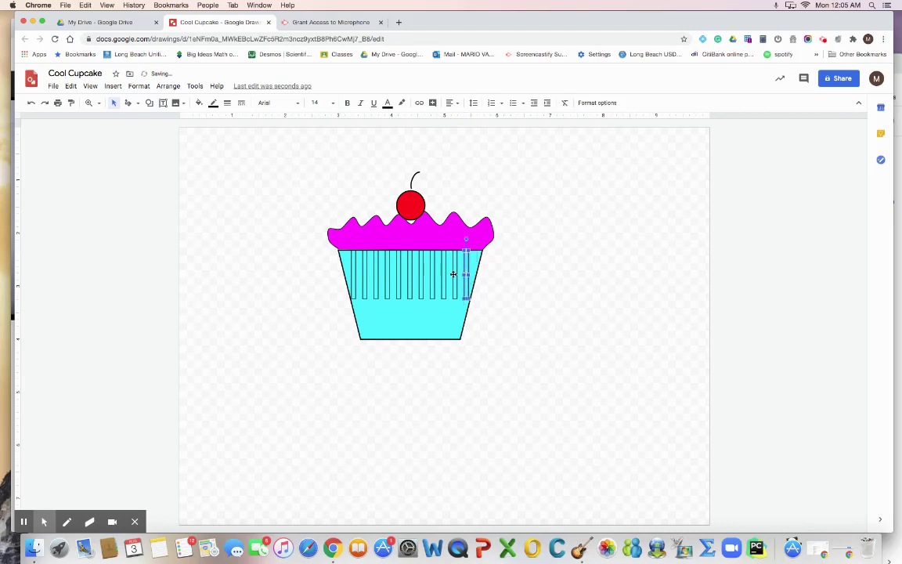
Stretch the nine inner stripes down to the wrapper's base and lengthen the rightmost stripe slightly to meet the slanted edge.
{"action": "left_click", "coordinate": [363, 294]}
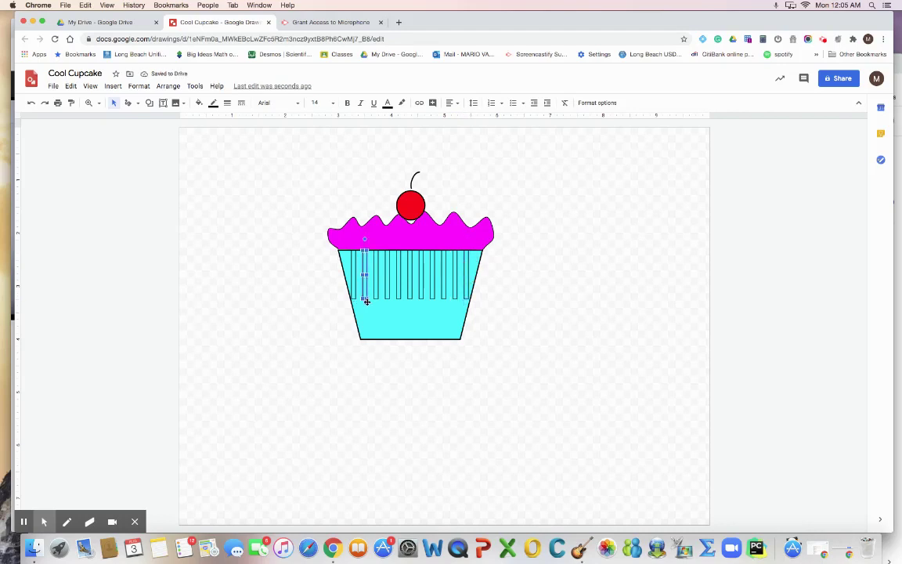
{"action": "left_click_drag", "start_coordinate": [364, 299], "coordinate": [370, 337]}
{"action": "left_click", "coordinate": [376, 299]}
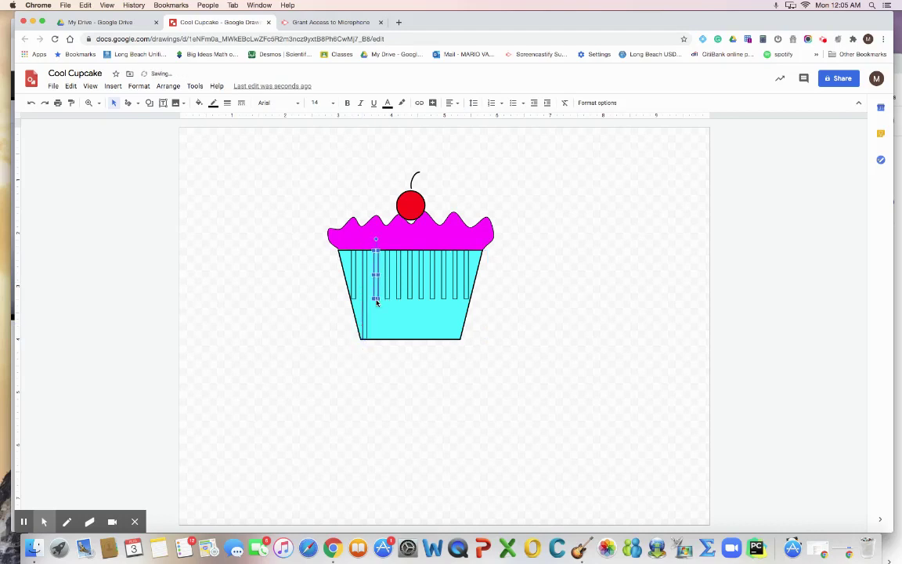
{"action": "left_click_drag", "start_coordinate": [377, 300], "coordinate": [379, 338]}
{"action": "left_click", "coordinate": [386, 300]}
{"action": "left_click_drag", "start_coordinate": [386, 299], "coordinate": [388, 338]}
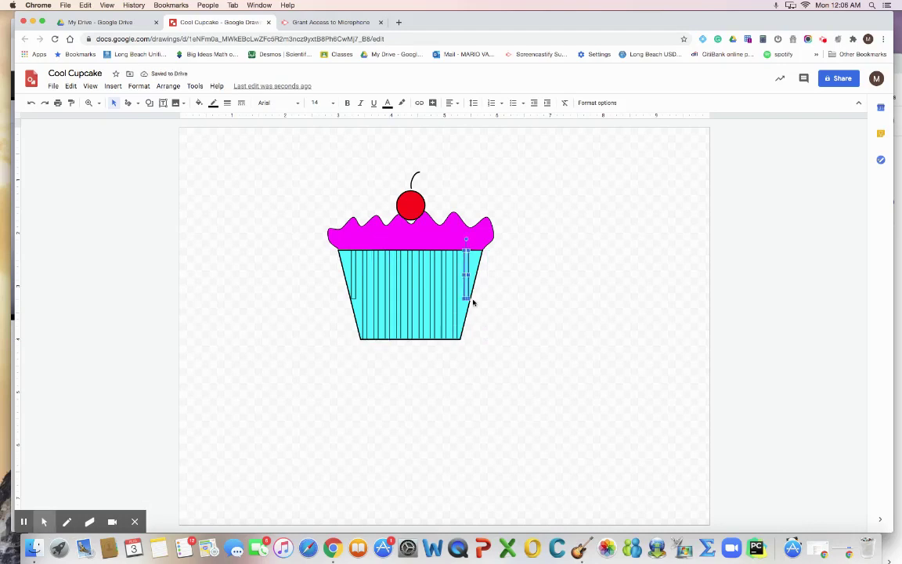
{"action": "left_click_drag", "start_coordinate": [465, 299], "coordinate": [466, 305]}
Fill the leftmost stripe with solid orange and copy its formatting onto the next two stripes with Paint format.
{"action": "left_click", "coordinate": [352, 264]}
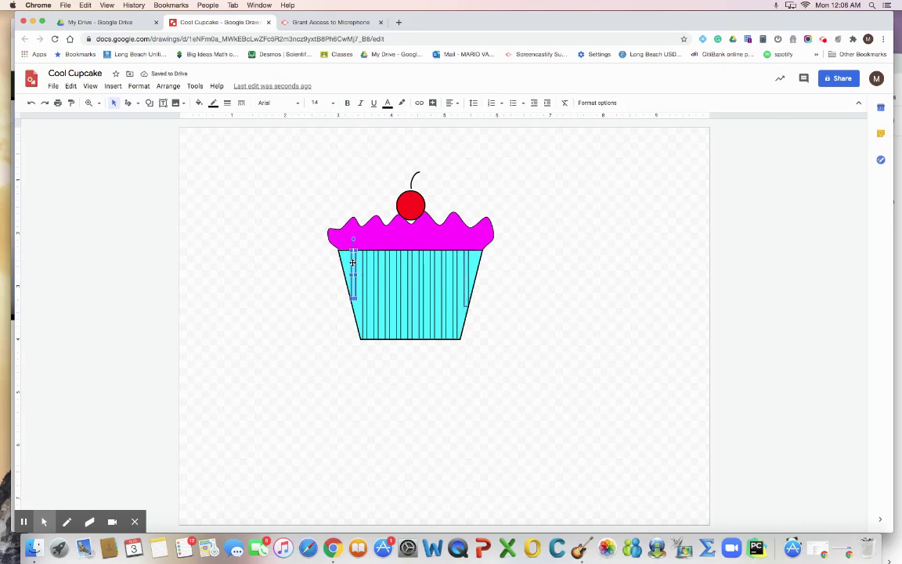
{"action": "left_click", "coordinate": [199, 102]}
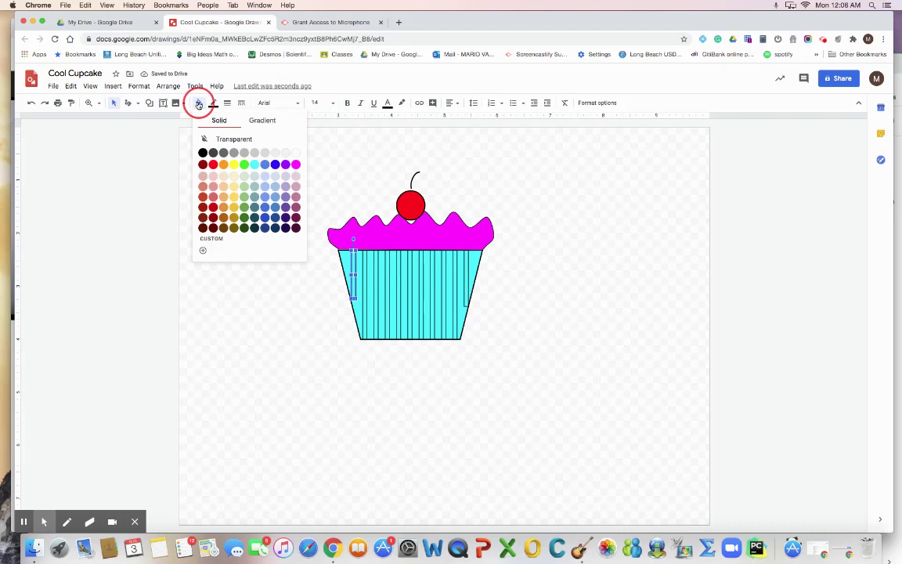
{"action": "left_click", "coordinate": [224, 186]}
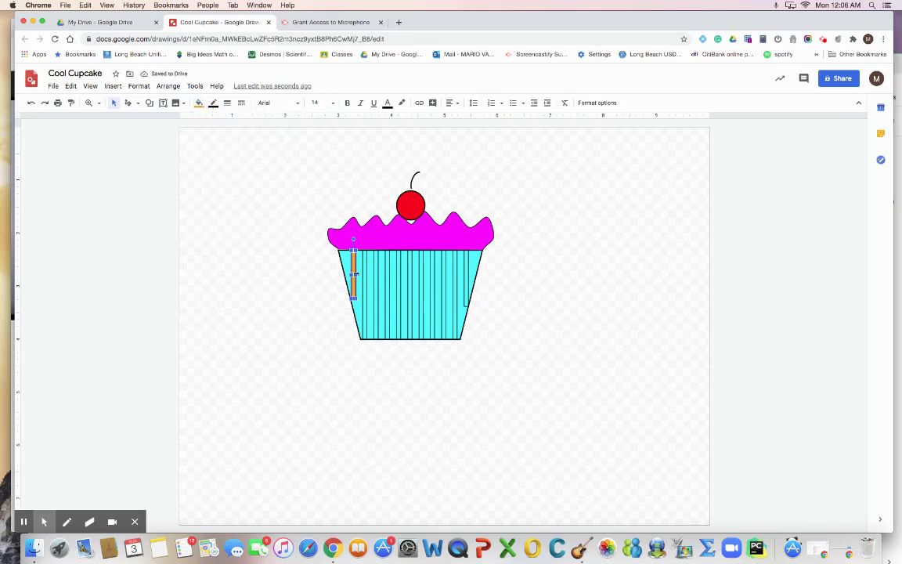
{"action": "left_click", "coordinate": [71, 102]}
{"action": "left_click", "coordinate": [365, 265]}
{"action": "left_click", "coordinate": [71, 103]}
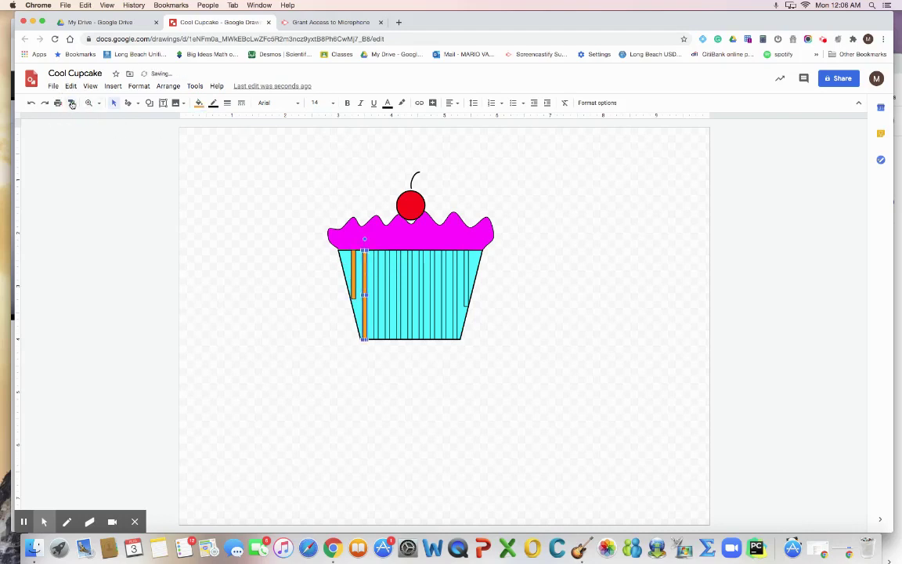
{"action": "left_click", "coordinate": [375, 271]}
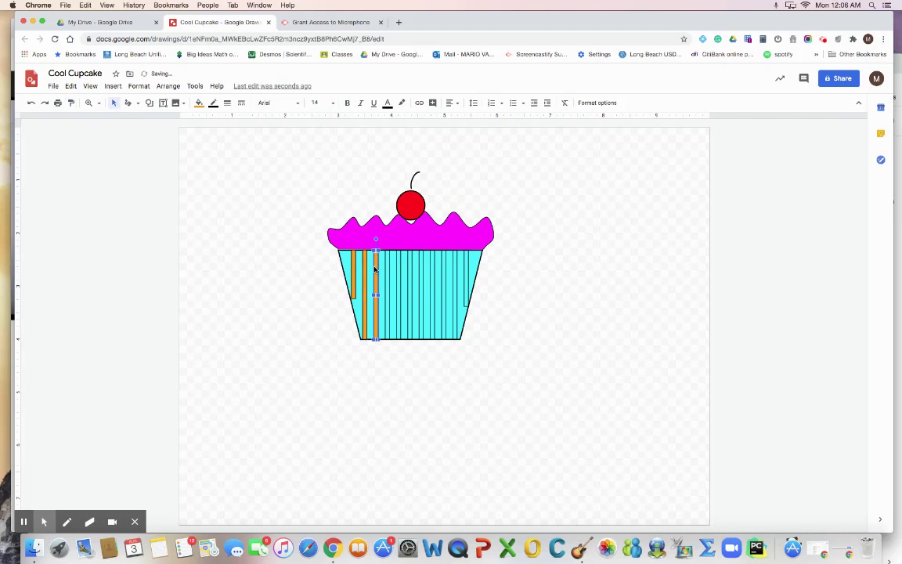
Apply the orange stripe formatting to all remaining stripes on the wrapper at once with Paint format.
{"action": "left_click", "coordinate": [70, 103]}
{"action": "left_click_drag", "start_coordinate": [383, 268], "coordinate": [472, 282]}
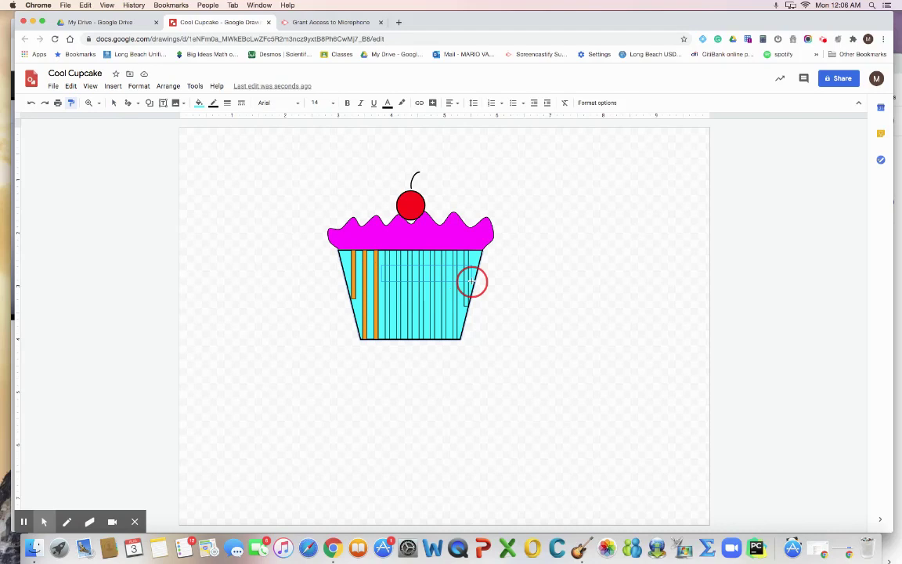
{"action": "left_click_drag", "start_coordinate": [472, 282], "coordinate": [472, 282]}
{"action": "left_click", "coordinate": [358, 268]}
{"action": "left_click", "coordinate": [479, 264]}
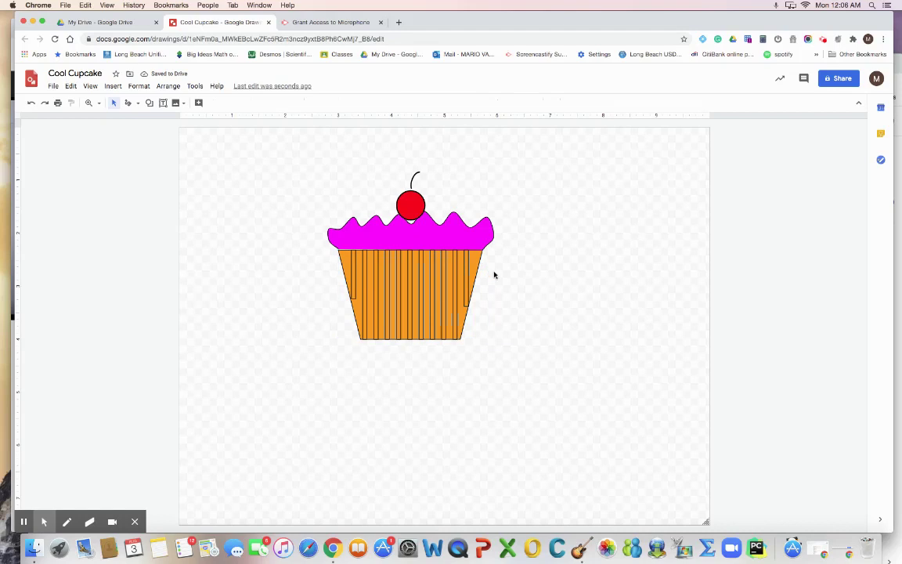
Fill the wrapper's trapezoid with solid cyan again behind the orange stripes and deselect it.
{"action": "left_click", "coordinate": [474, 262]}
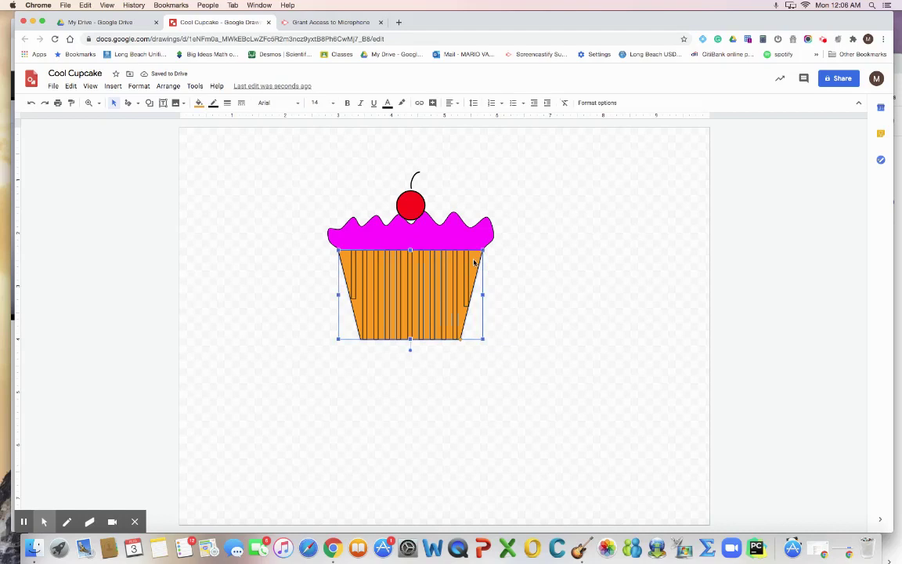
{"action": "left_click", "coordinate": [199, 103]}
{"action": "left_click", "coordinate": [254, 164]}
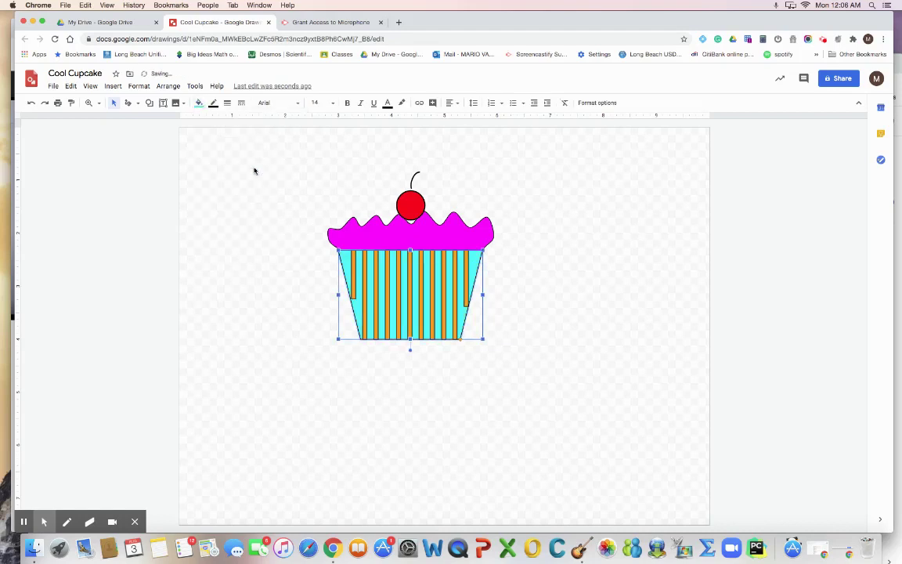
{"action": "left_click", "coordinate": [531, 326]}
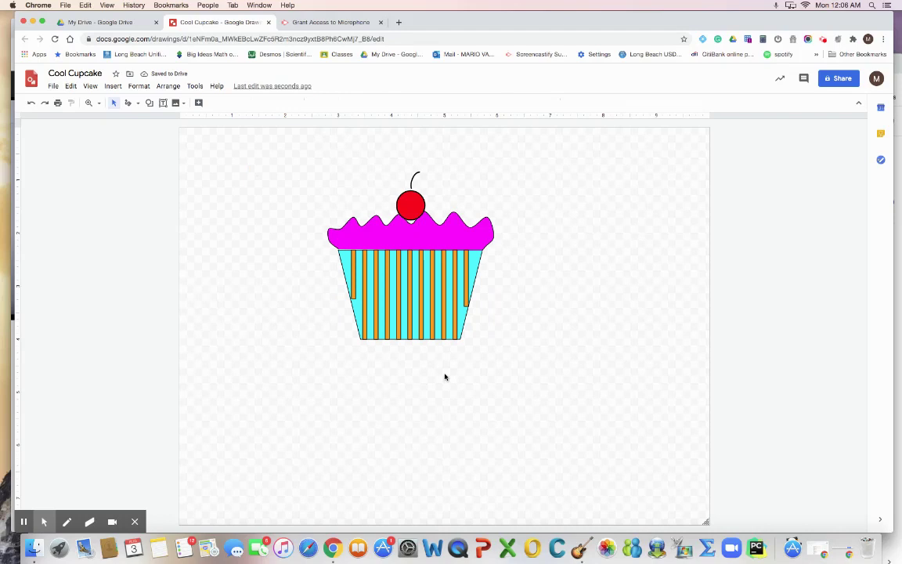